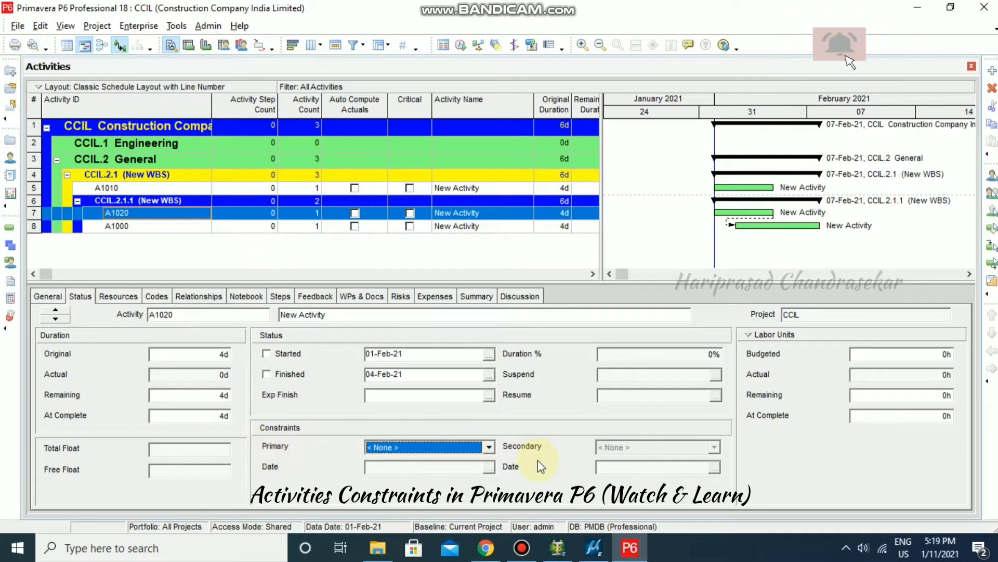
- Review the primary constraint types and set A1020's constraint to Start On, dated 01-Feb-21
{"action": "left_click", "coordinate": [489, 449]}
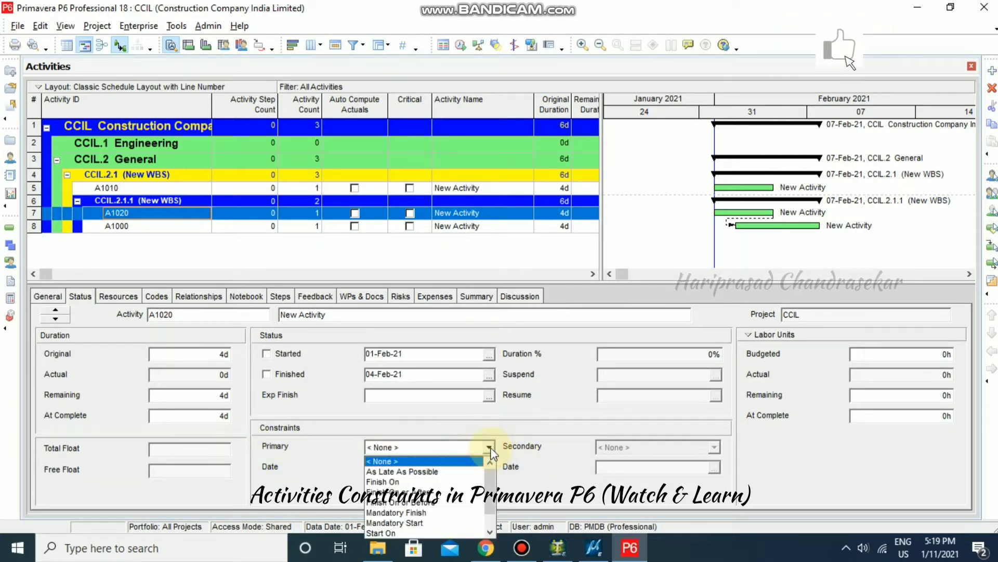
{"action": "left_click", "coordinate": [504, 429]}
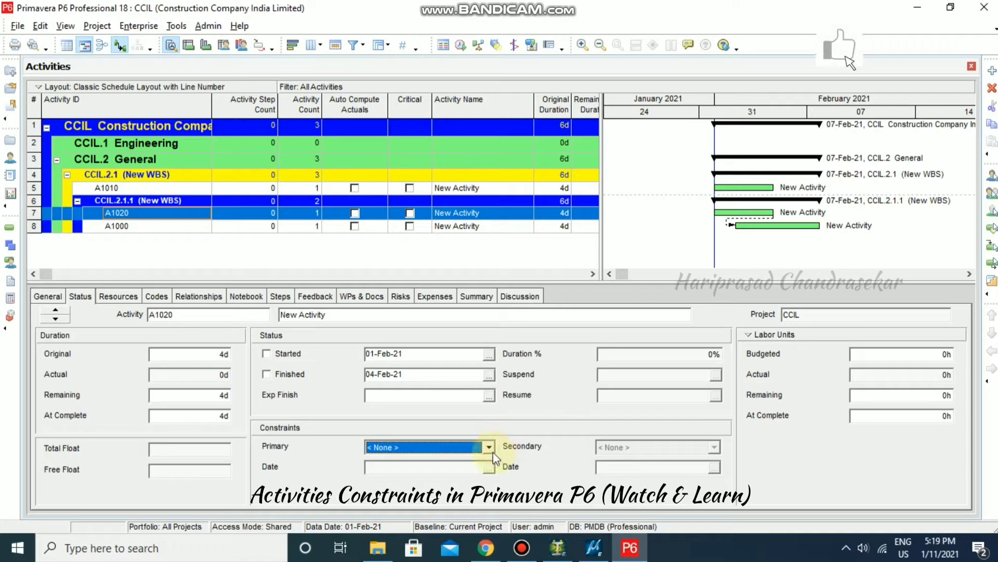
{"action": "left_click", "coordinate": [489, 448]}
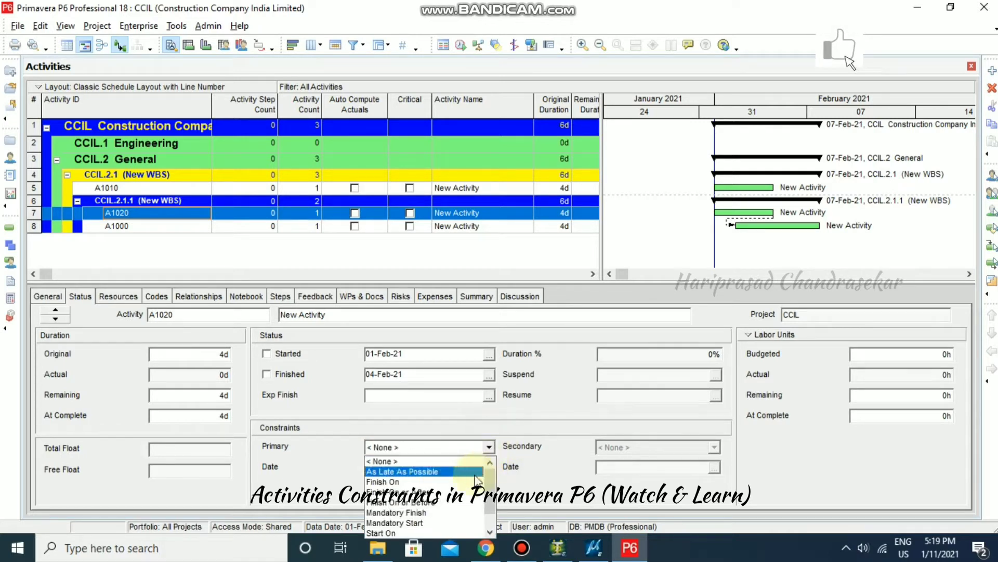
{"action": "scroll", "coordinate": [395, 499], "scroll_direction": "down", "scroll_amount": 1}
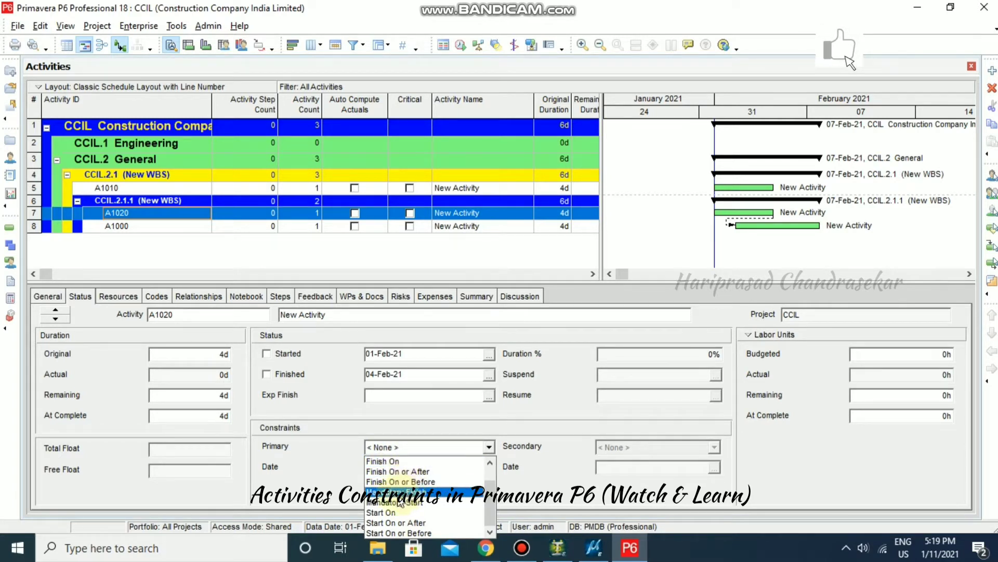
{"action": "scroll", "coordinate": [398, 476], "scroll_direction": "up", "scroll_amount": 1}
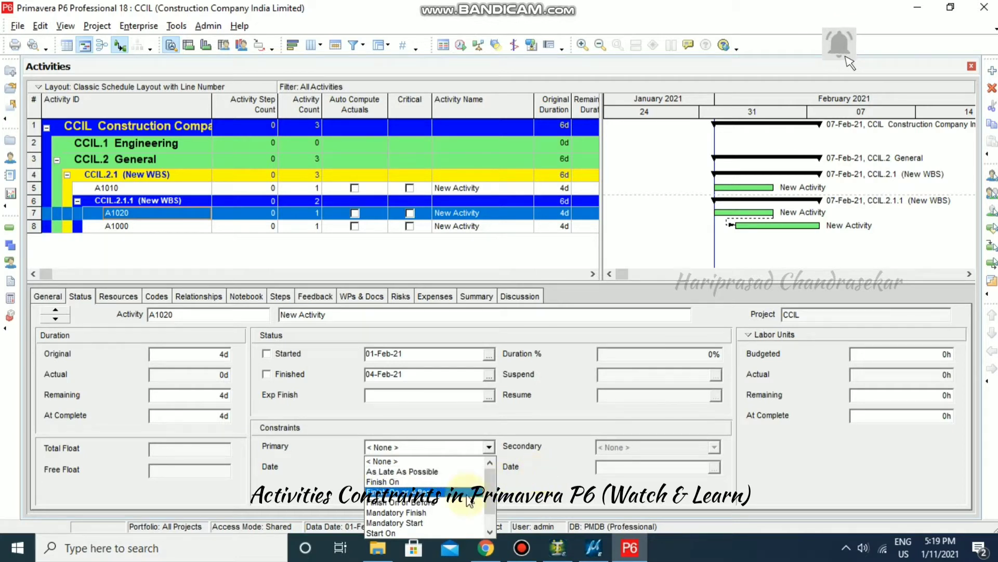
{"action": "left_click", "coordinate": [395, 512]}
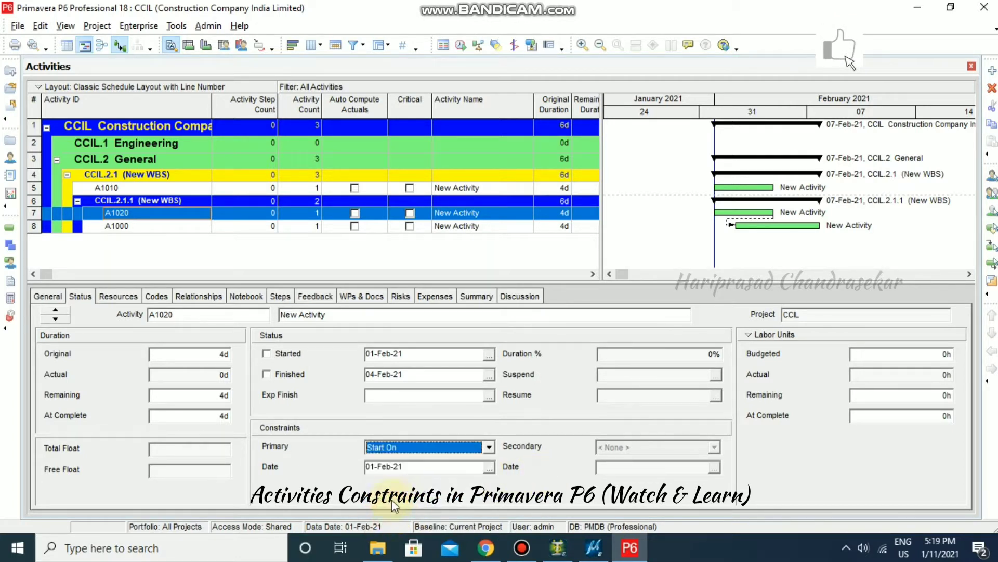
- Switch A1020's primary constraint from Start On to Start On or Before
{"action": "left_click", "coordinate": [402, 451]}
{"action": "left_click", "coordinate": [414, 452]}
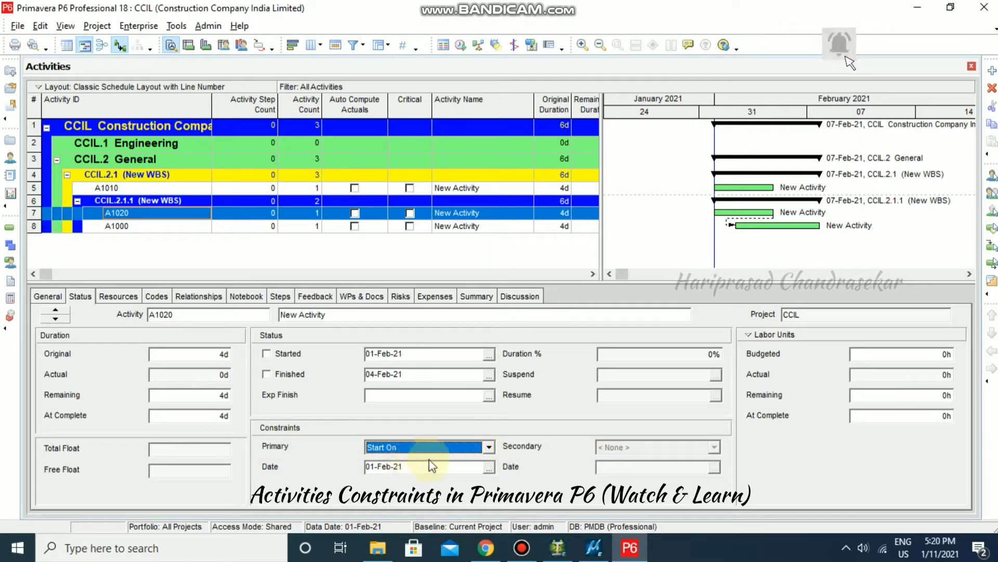
{"action": "left_click", "coordinate": [471, 447]}
{"action": "left_click", "coordinate": [412, 533]}
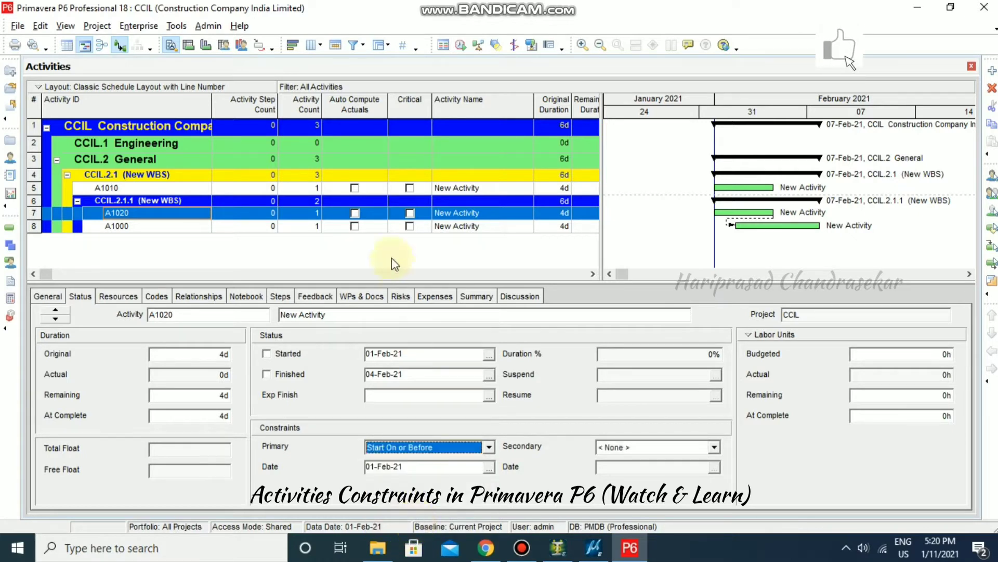
- Pick 14-Feb-21 from the calendar as the constraint date
{"action": "left_click", "coordinate": [489, 467]}
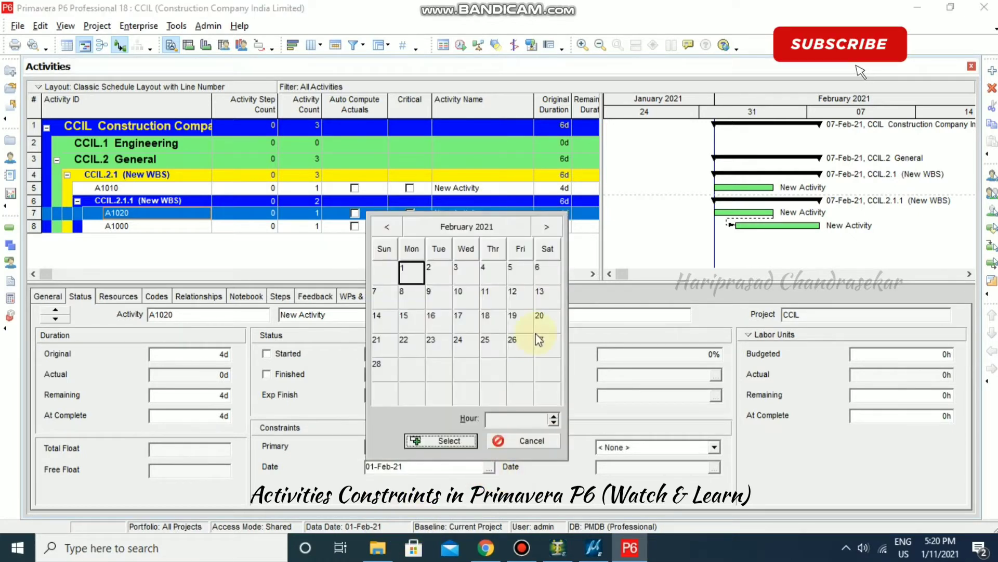
{"action": "left_click", "coordinate": [383, 317]}
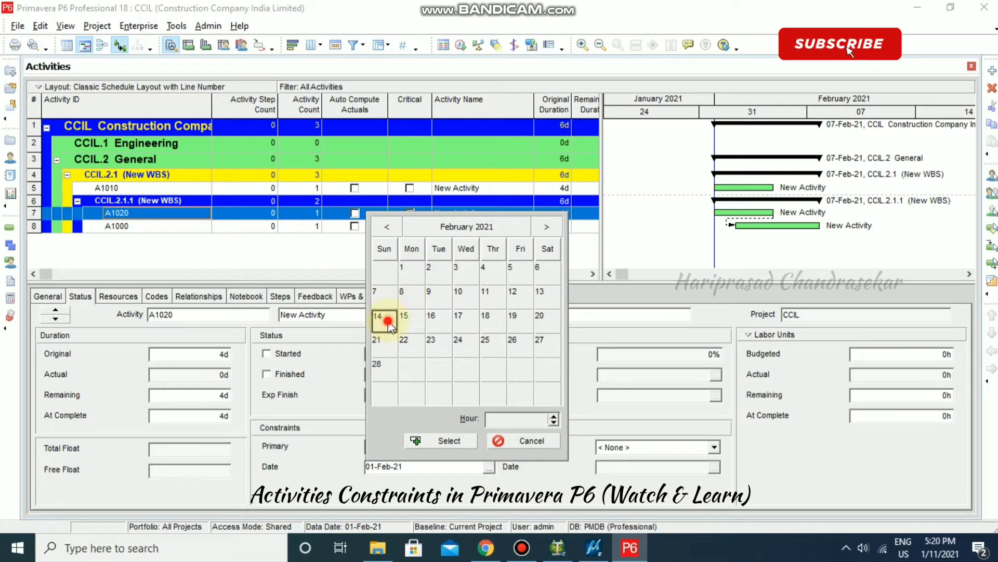
{"action": "left_click", "coordinate": [462, 439]}
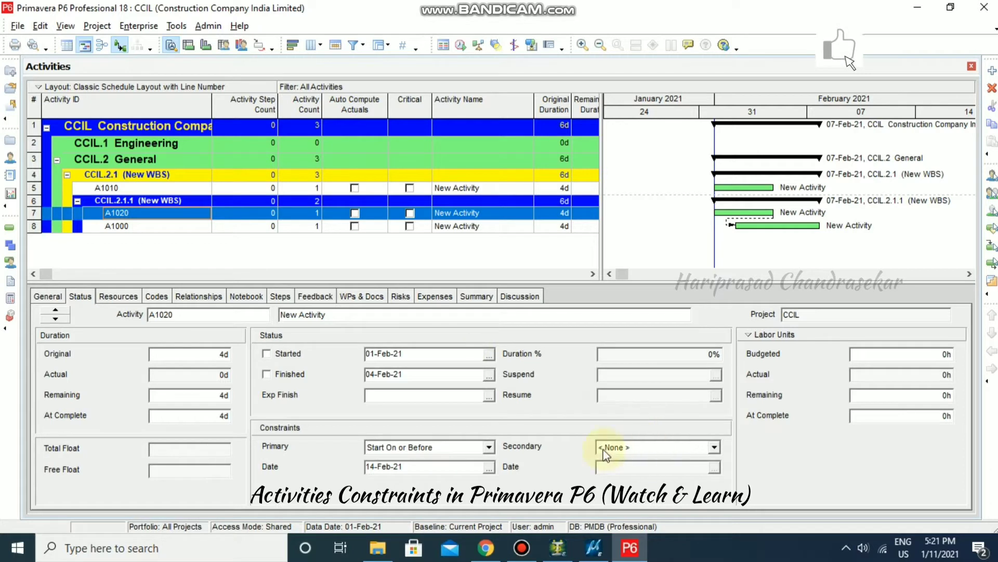
- Review the secondary constraint options, leaving it set to None
{"action": "left_click", "coordinate": [643, 447]}
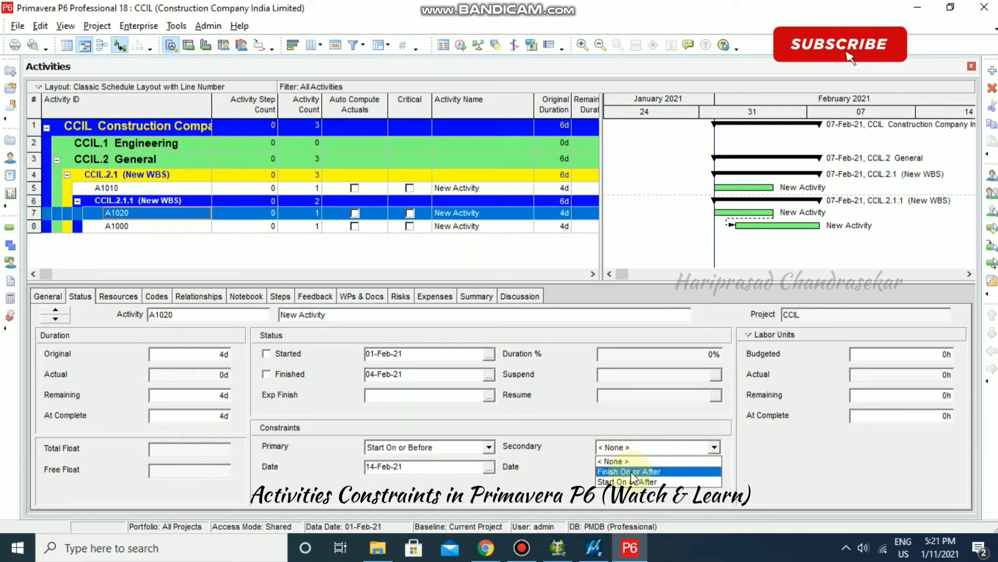
{"action": "left_click", "coordinate": [492, 451]}
{"action": "left_click", "coordinate": [490, 449]}
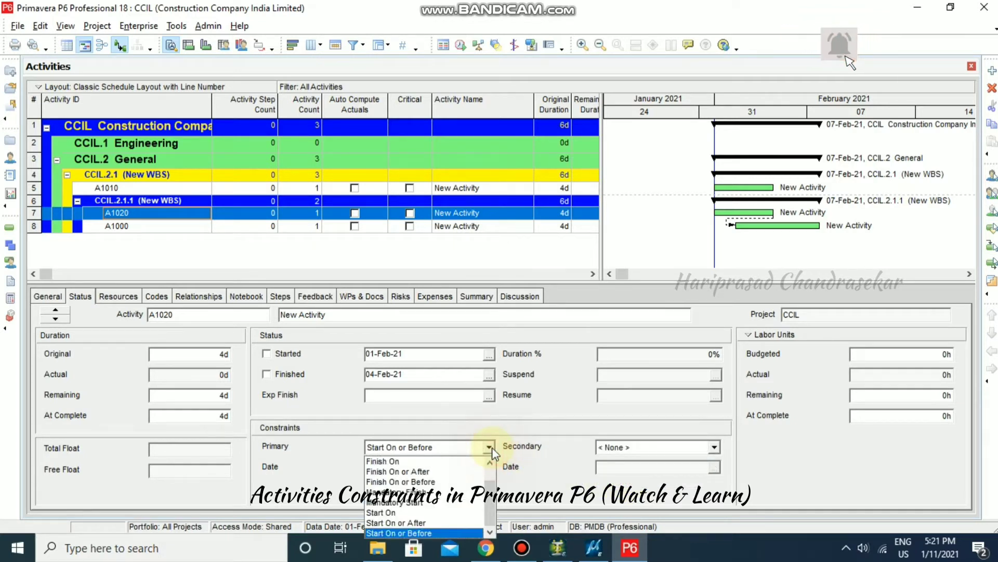
- Select Start On or After as the primary constraint, keeping 14-Feb-21
{"action": "left_click", "coordinate": [428, 522]}
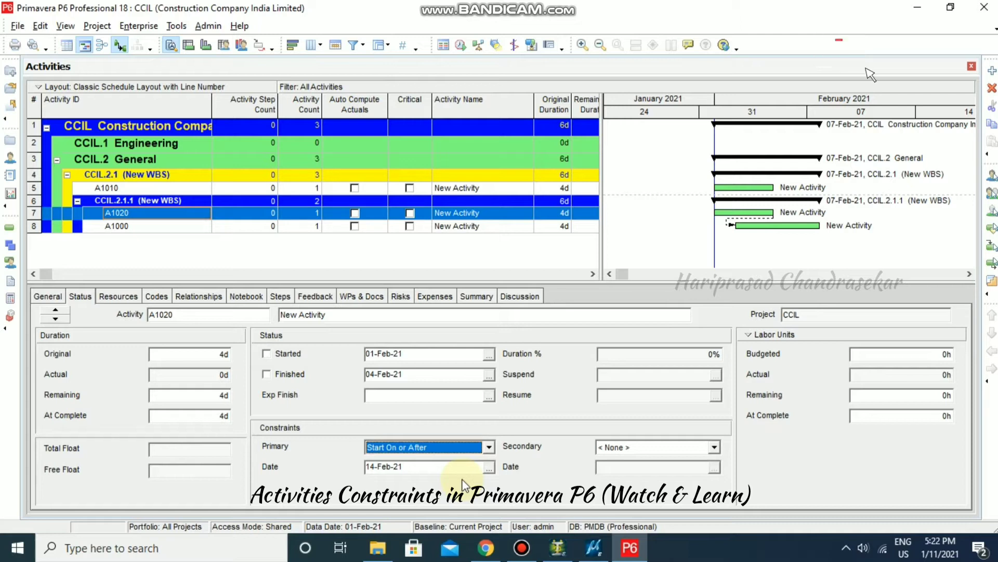
- Toggle the primary constraint to Start On or Before, then back to Start On or After
{"action": "left_click", "coordinate": [489, 447]}
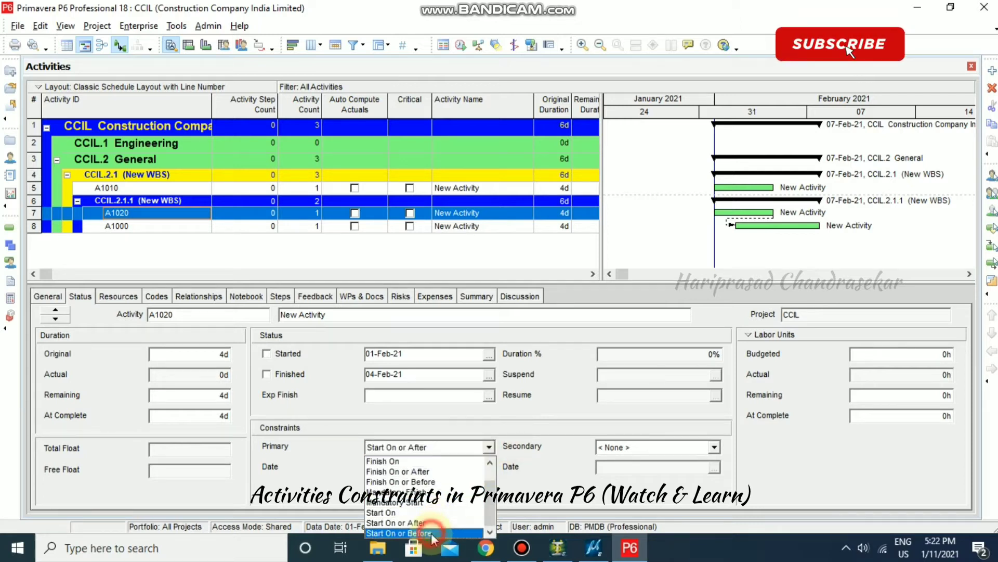
{"action": "left_click", "coordinate": [395, 532]}
{"action": "left_click", "coordinate": [470, 447]}
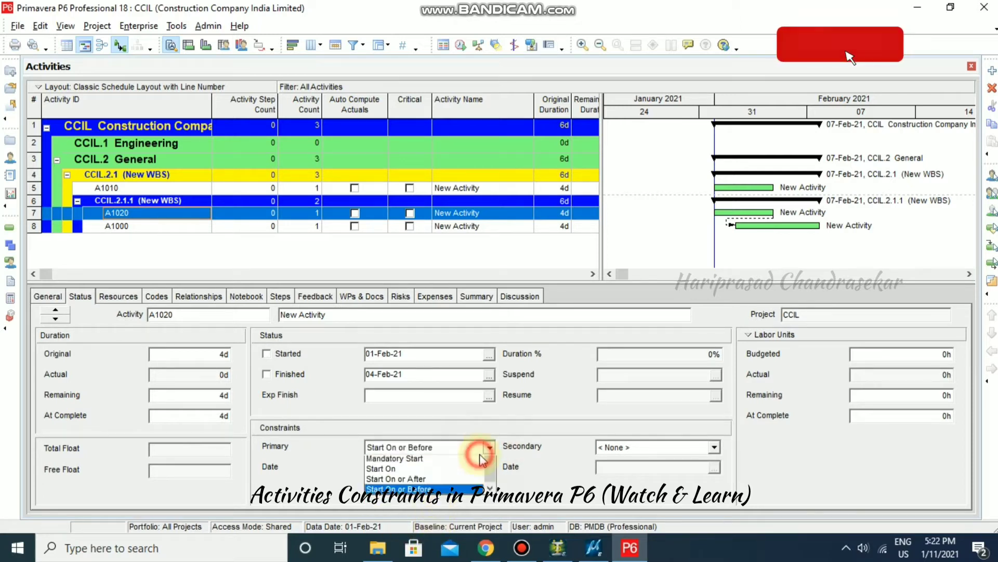
{"action": "left_click", "coordinate": [434, 522]}
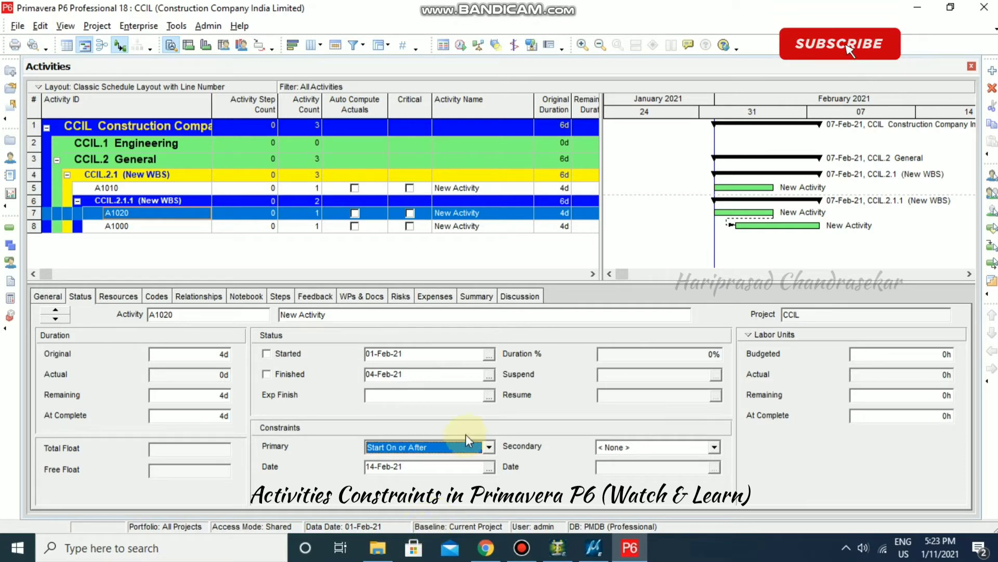
- Set A1020's primary constraint to Finish On, keeping the 14-Feb-21 date
{"action": "left_click", "coordinate": [489, 445]}
{"action": "left_click", "coordinate": [395, 458]}
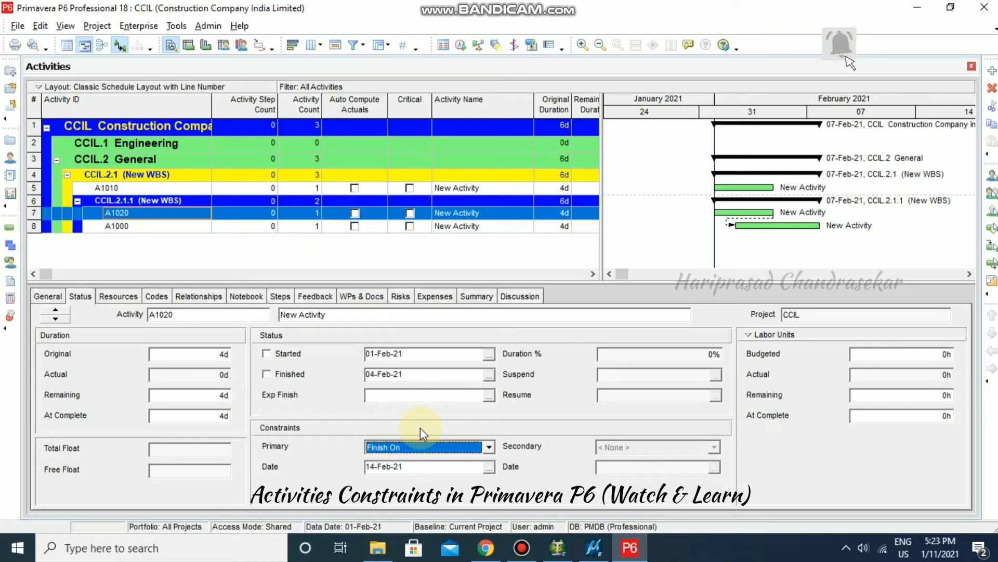
- Set A1020's primary constraint to Finish On or After, dated 14-Feb-21
{"action": "left_click", "coordinate": [422, 446]}
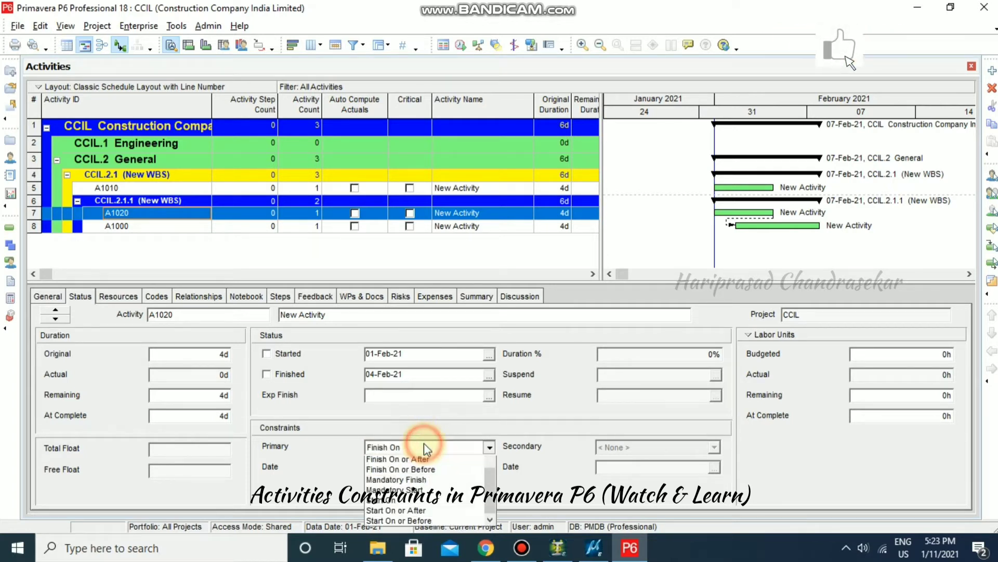
{"action": "left_click", "coordinate": [414, 471]}
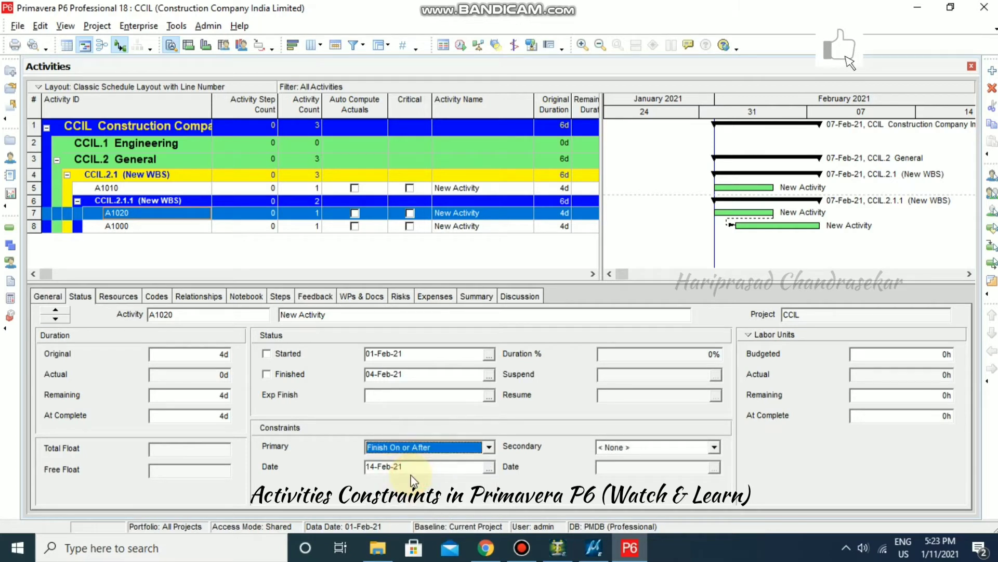
- Set A1020's primary constraint to Finish On or Before, keeping 14-Feb-21
{"action": "left_click", "coordinate": [432, 454]}
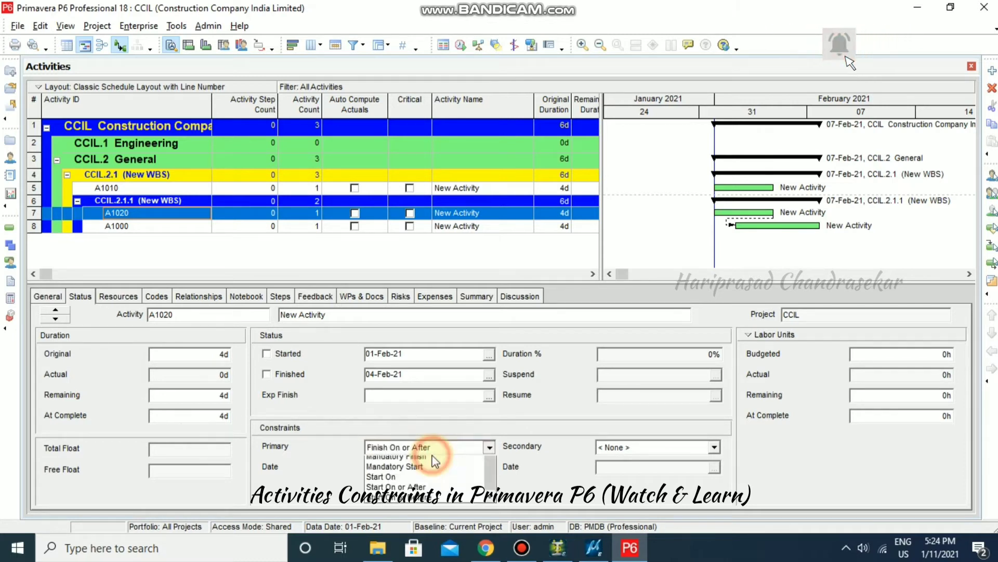
{"action": "left_click", "coordinate": [422, 471]}
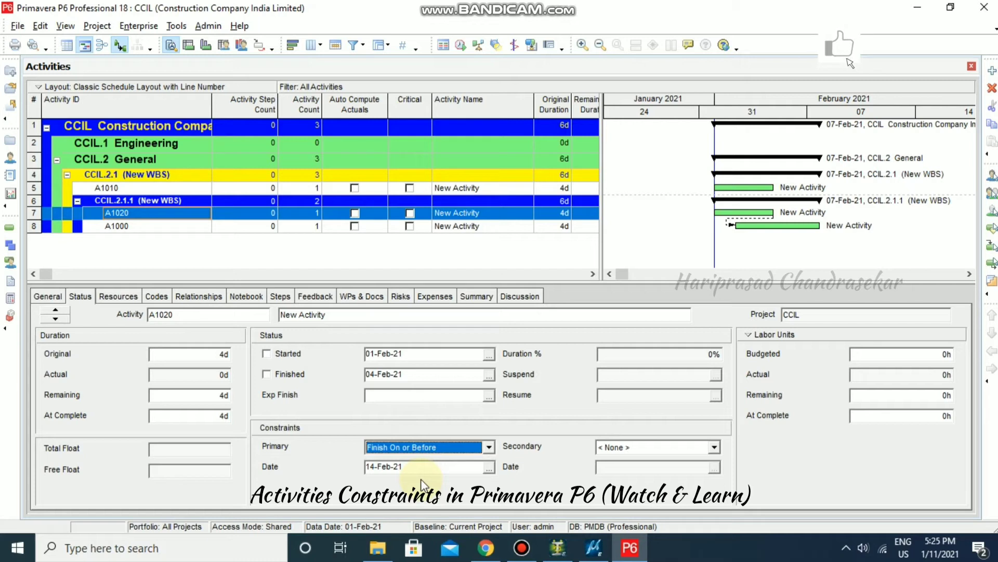
- Set A1020's primary constraint to Mandatory Start, still dated 14-Feb-21
{"action": "left_click", "coordinate": [452, 447]}
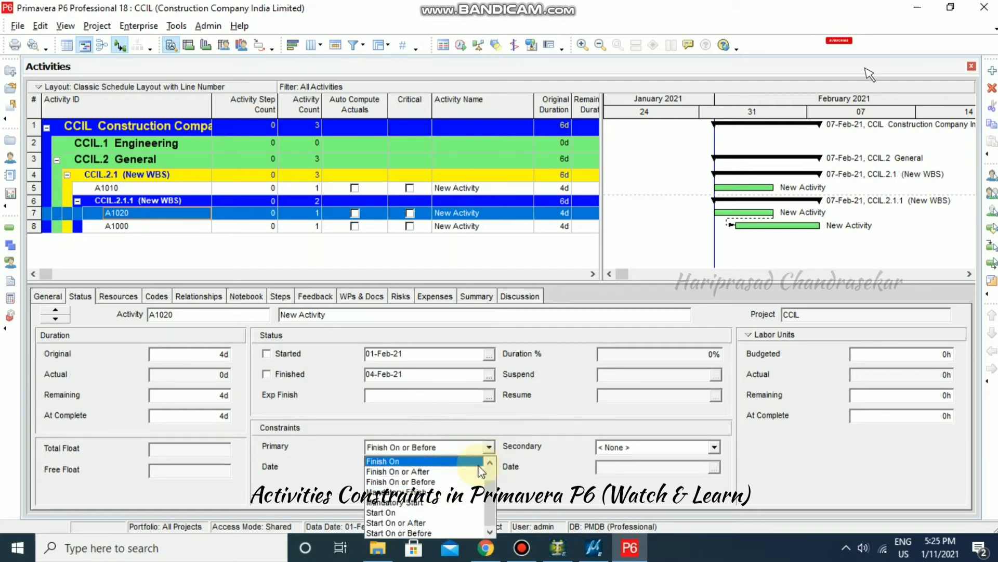
{"action": "left_click", "coordinate": [448, 503]}
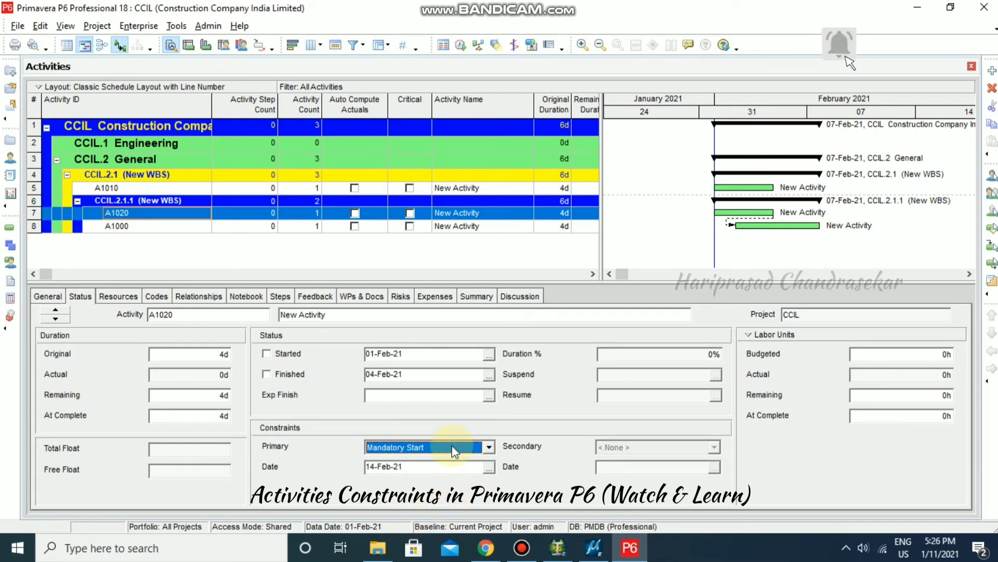
- Select As Late As Possible from the top of the primary constraint list
{"action": "left_click", "coordinate": [488, 447]}
{"action": "scroll", "coordinate": [471, 466], "scroll_direction": "up", "scroll_amount": 1}
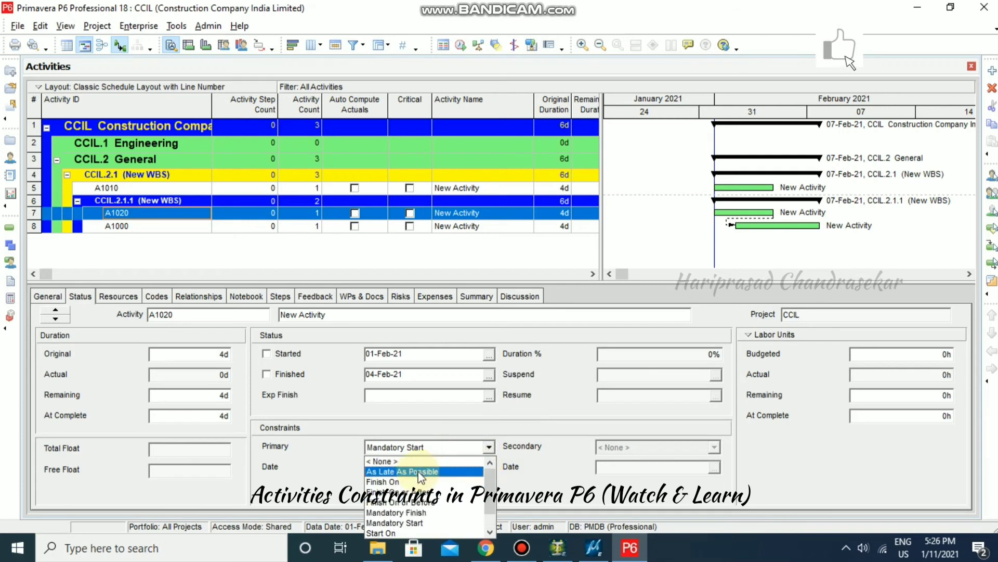
{"action": "left_click", "coordinate": [410, 469]}
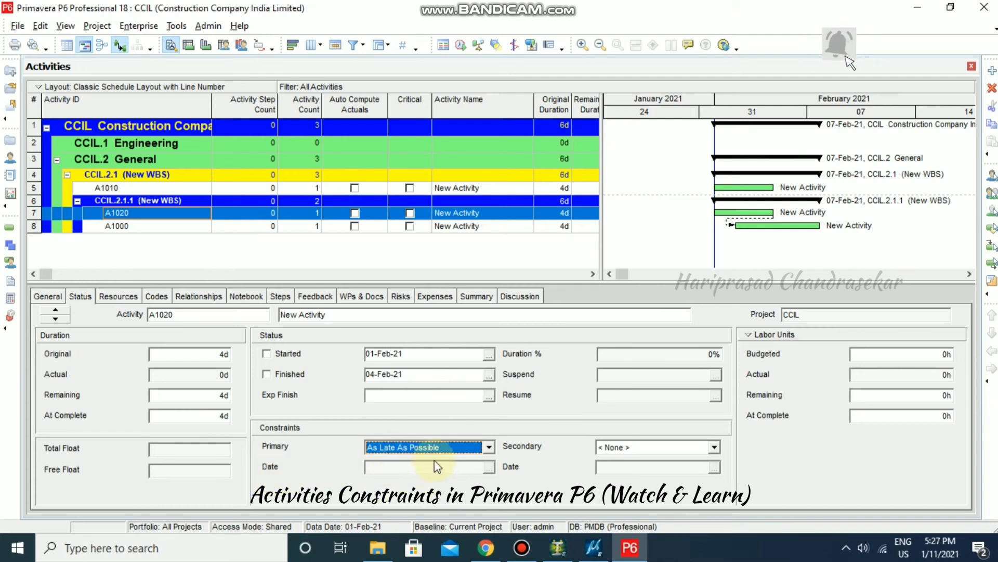
{"action": "left_click", "coordinate": [488, 449]}
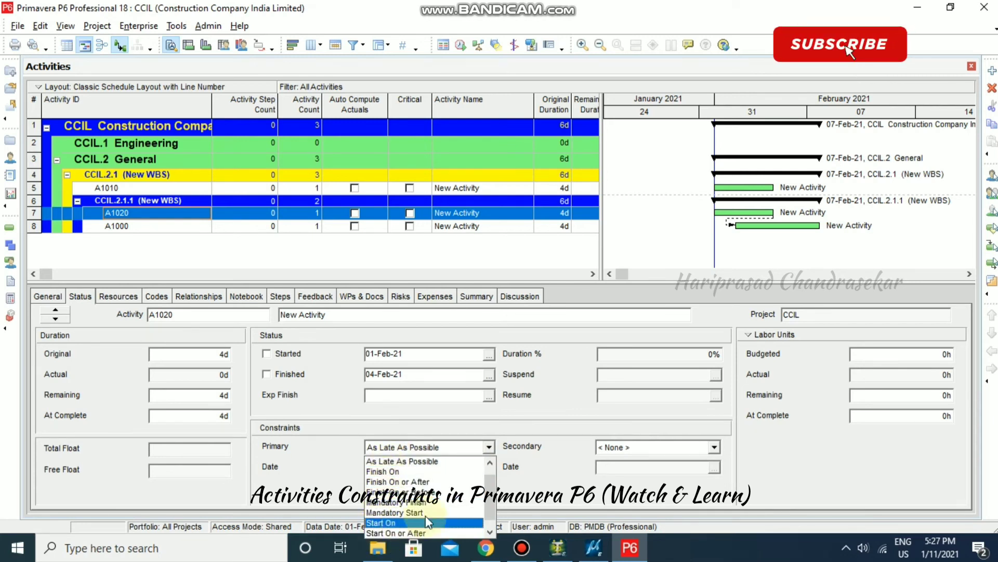
{"action": "left_click", "coordinate": [543, 491]}
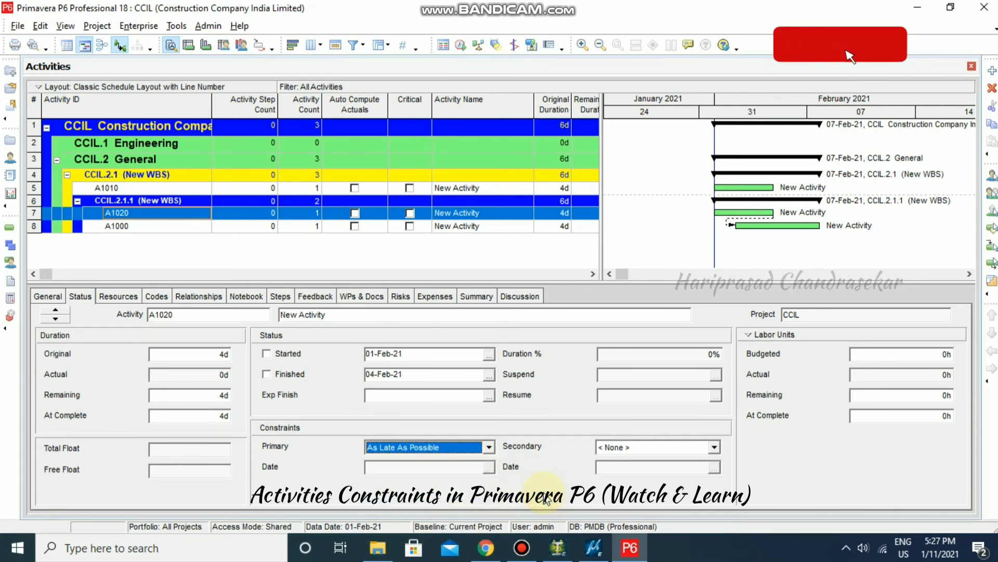